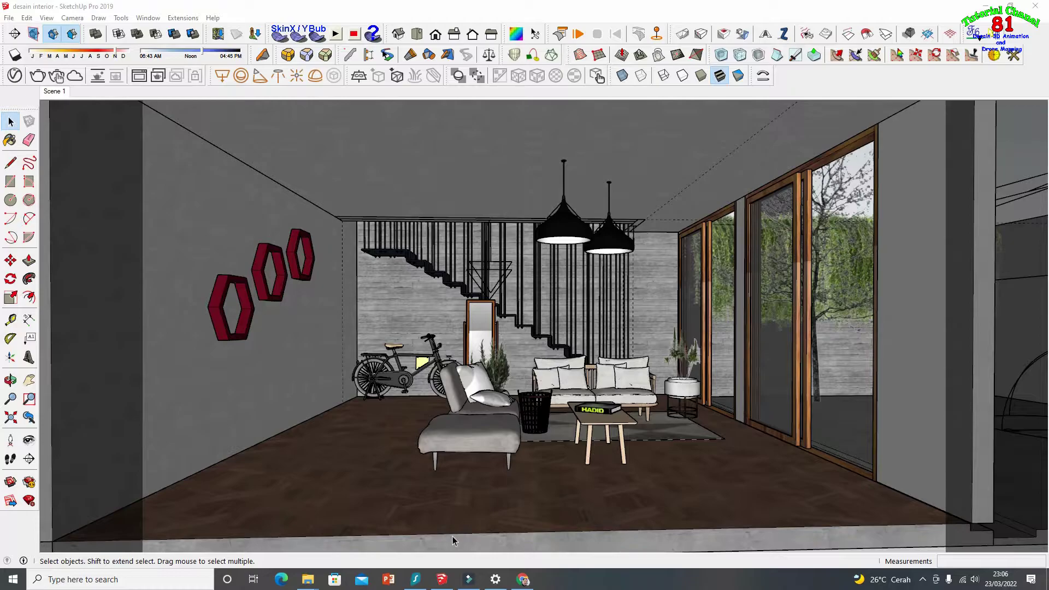
- Open the V-Ray render settings on the CPU engine, then view the Intel i3-10100F spec page
{"action": "left_click", "coordinate": [16, 78]}
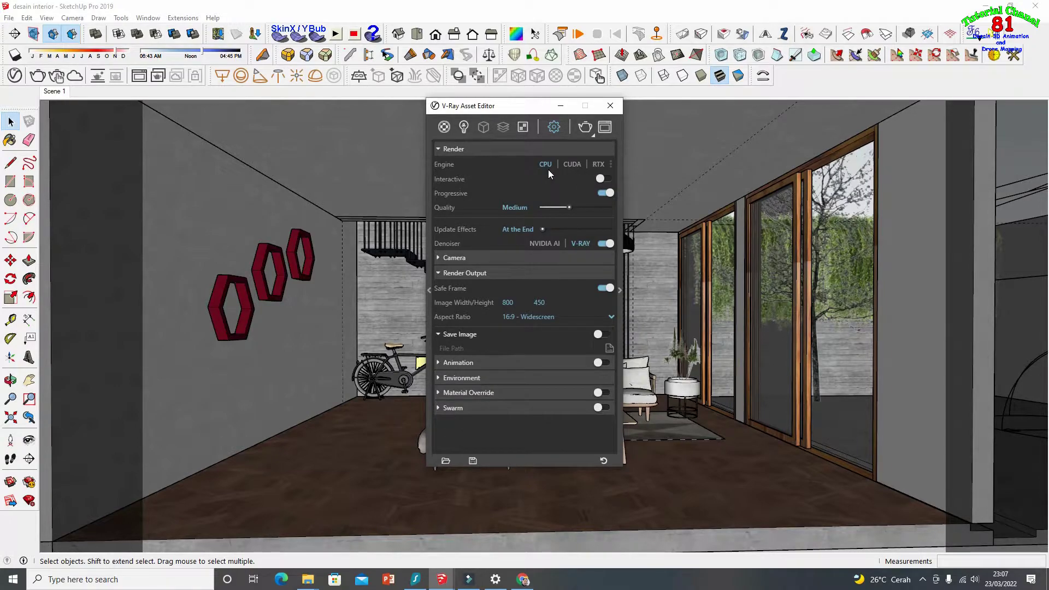
{"action": "left_click", "coordinate": [520, 580]}
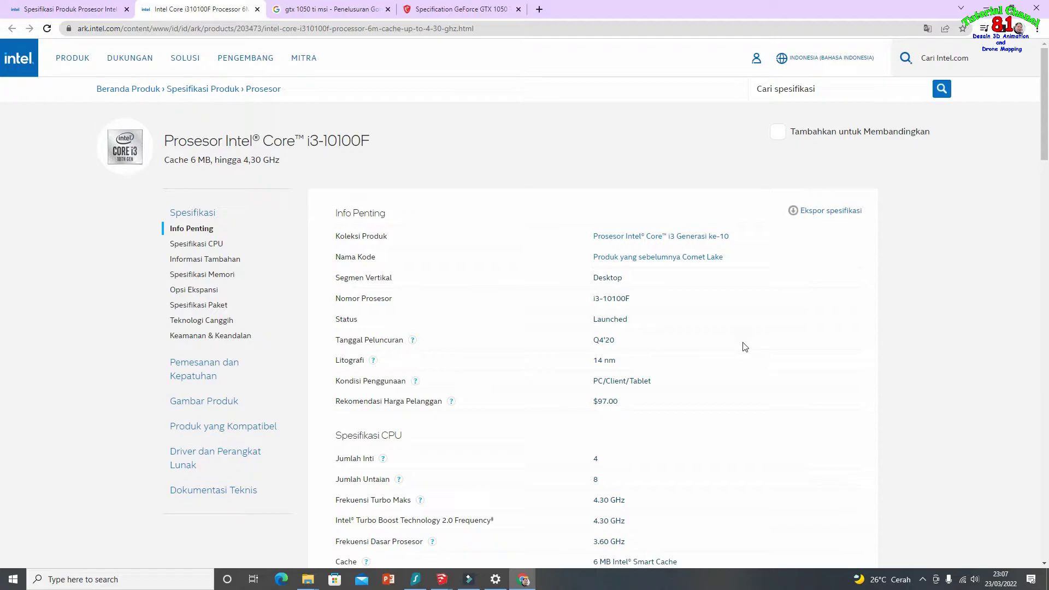
{"action": "scroll", "coordinate": [744, 347], "scroll_direction": "down", "scroll_amount": 2}
{"action": "scroll", "coordinate": [744, 347], "scroll_direction": "down", "scroll_amount": 2}
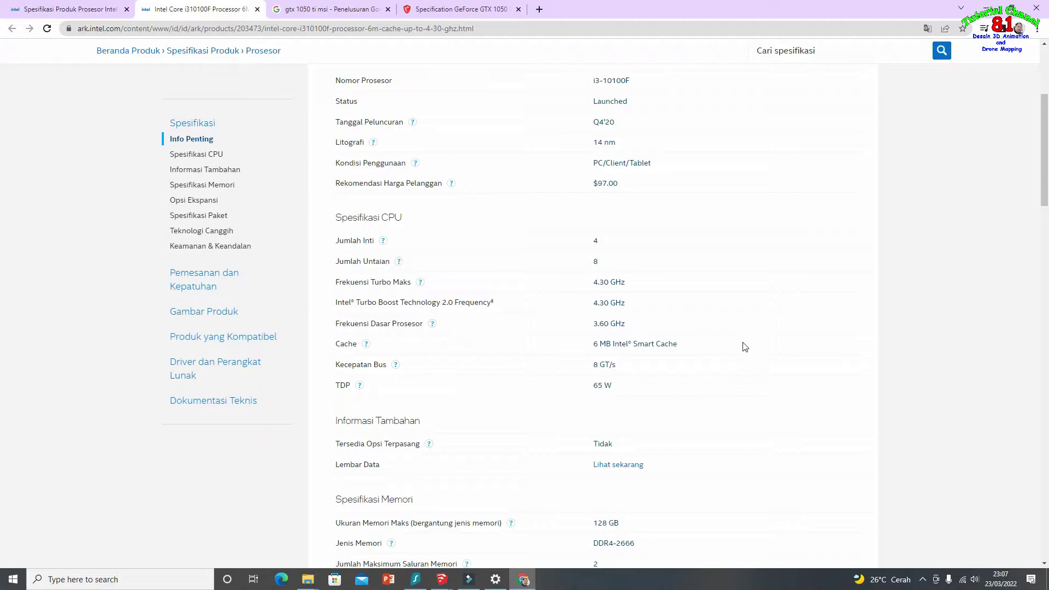
{"action": "scroll", "coordinate": [744, 347], "scroll_direction": "down", "scroll_amount": 1}
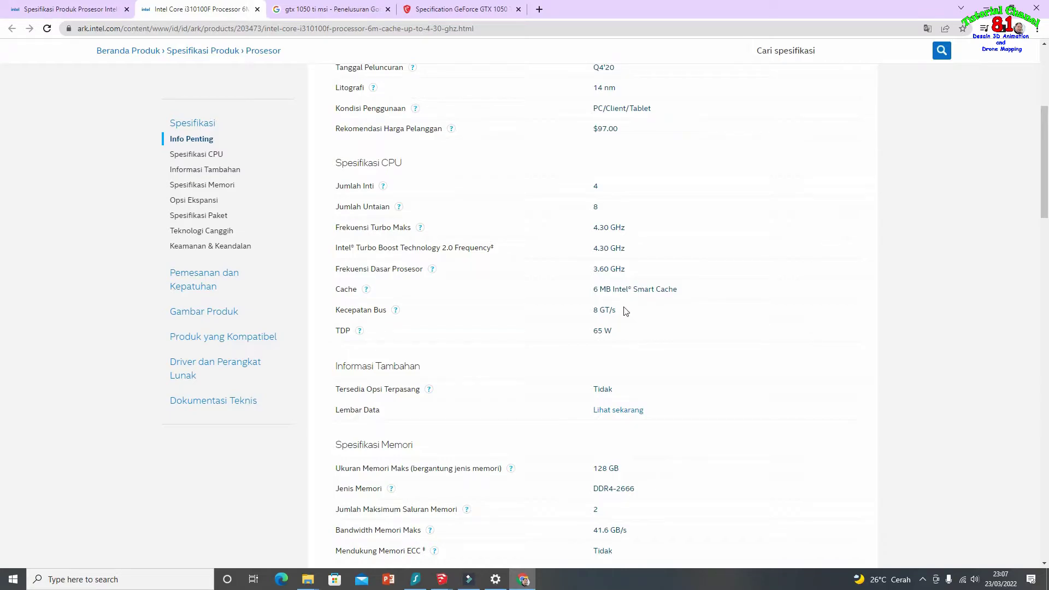
{"action": "scroll", "coordinate": [626, 311], "scroll_direction": "down", "scroll_amount": 1}
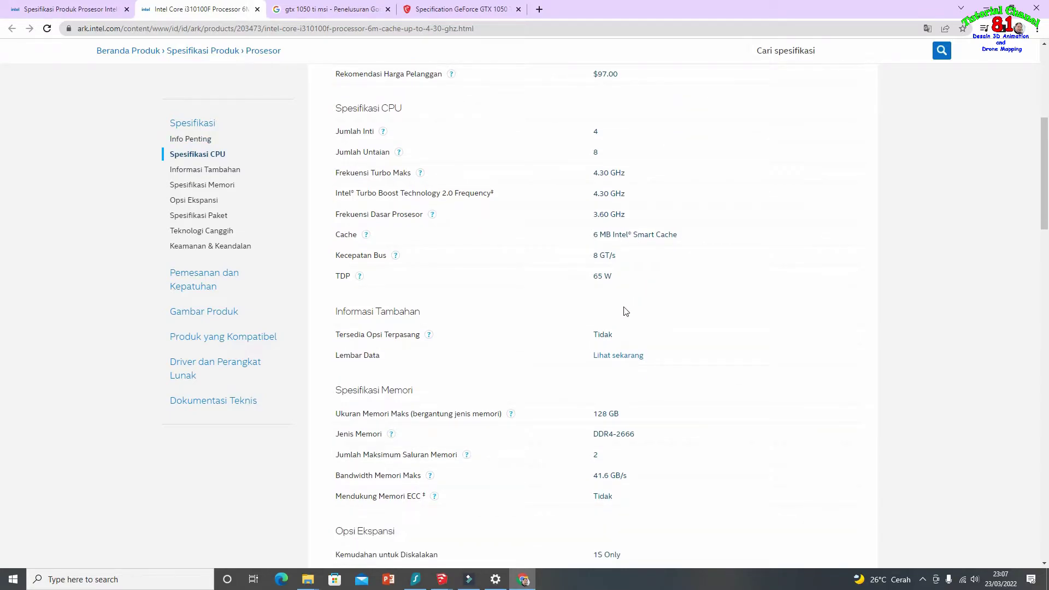
{"action": "scroll", "coordinate": [625, 311], "scroll_direction": "up", "scroll_amount": 2}
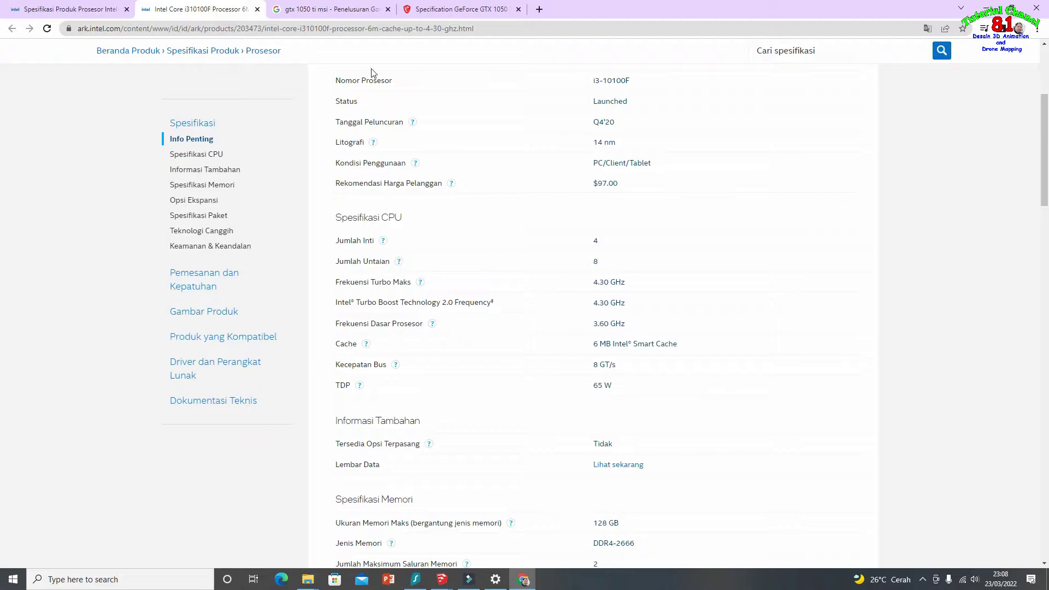
- Review the MSI GeForce GTX 1050 Ti 4GT OC specs: 768 CUDA cores, 4GB GDDR5, 75 W
{"action": "left_click", "coordinate": [458, 9]}
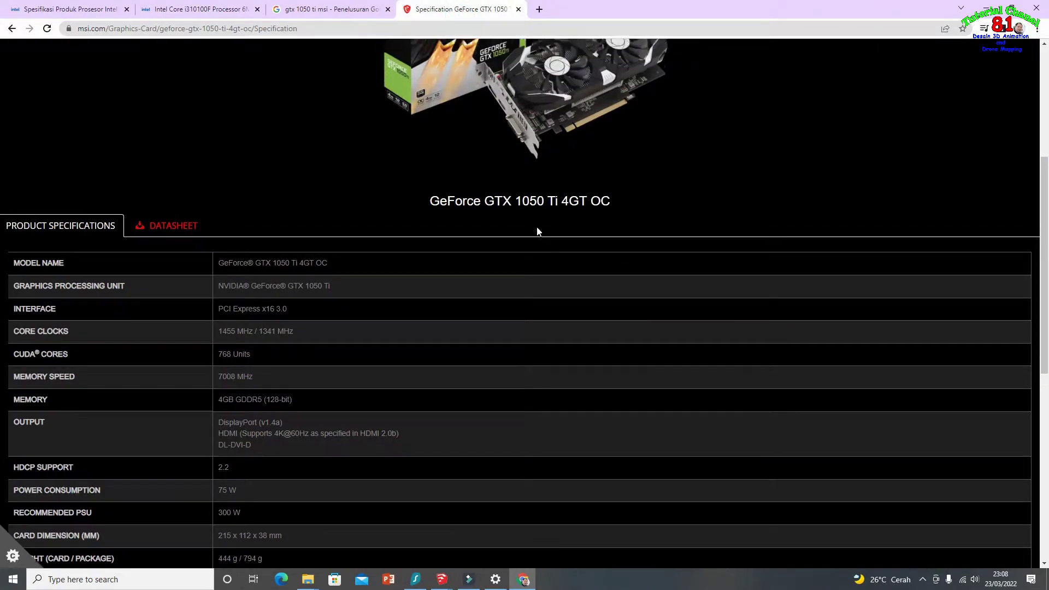
{"action": "scroll", "coordinate": [537, 230], "scroll_direction": "up", "scroll_amount": 2}
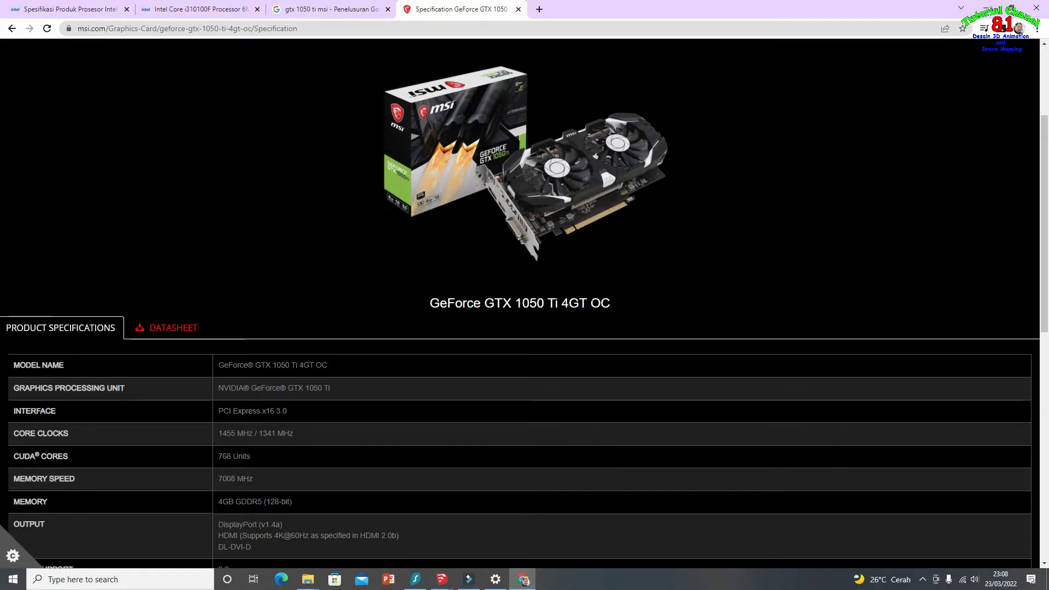
{"action": "scroll", "coordinate": [270, 358], "scroll_direction": "down", "scroll_amount": 1}
{"action": "scroll", "coordinate": [271, 358], "scroll_direction": "down", "scroll_amount": 1}
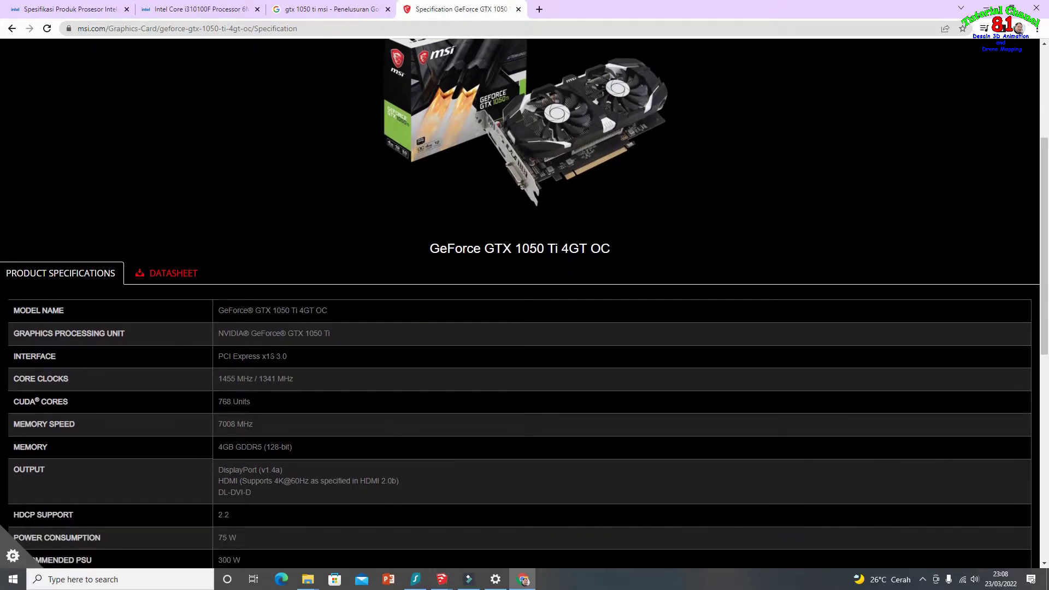
{"action": "scroll", "coordinate": [270, 358], "scroll_direction": "down", "scroll_amount": 1}
{"action": "scroll", "coordinate": [323, 265], "scroll_direction": "down", "scroll_amount": 1}
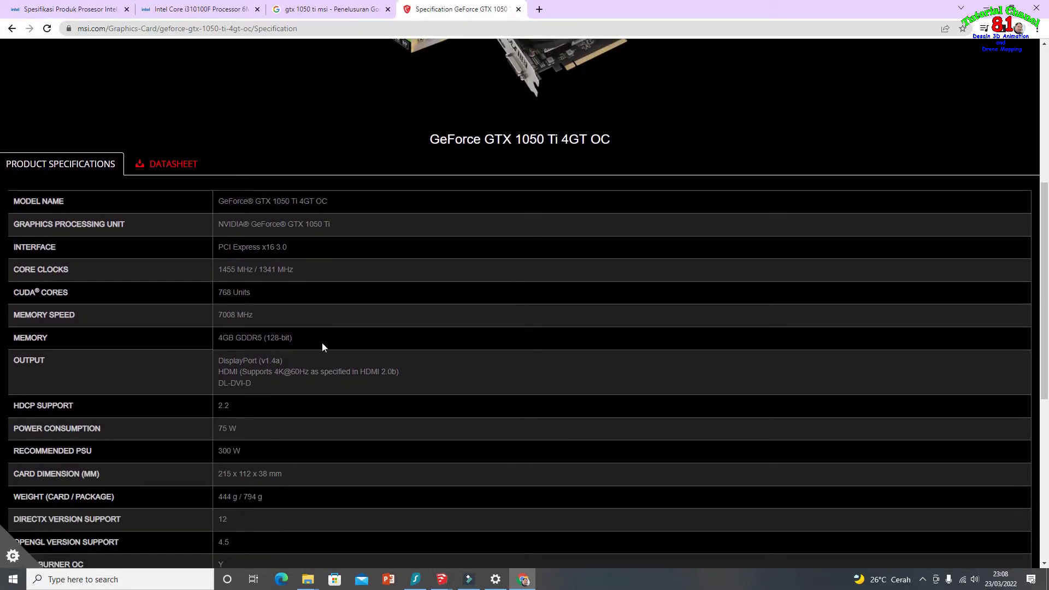
{"action": "scroll", "coordinate": [314, 374], "scroll_direction": "down", "scroll_amount": 1}
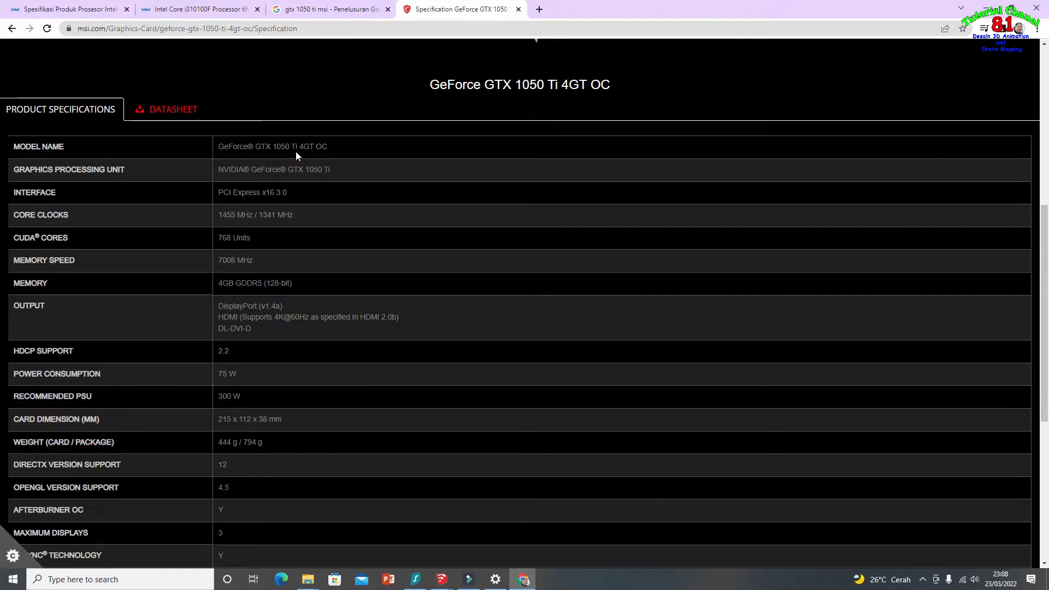
{"action": "scroll", "coordinate": [344, 257], "scroll_direction": "up", "scroll_amount": 4}
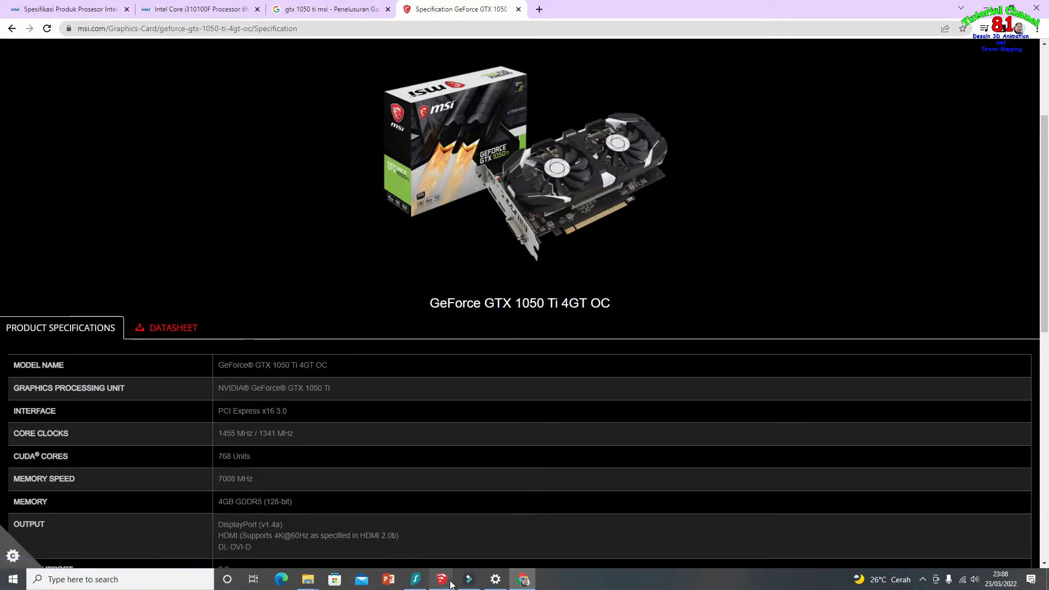
- Return to the SketchUp living-room model and reposition the V-Ray Asset Editor window
{"action": "mouse_move", "coordinate": [441, 579]}
{"action": "left_click", "coordinate": [414, 533]}
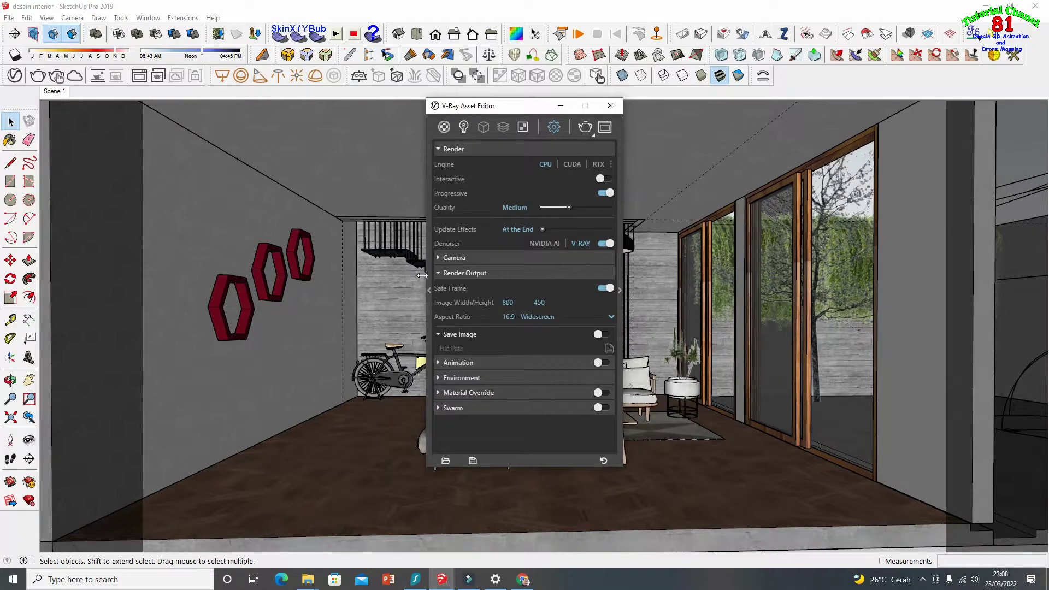
{"action": "mouse_move", "coordinate": [498, 109]}
{"action": "left_mouse_down"}
{"action": "mouse_move", "coordinate": [517, 167]}
{"action": "mouse_move", "coordinate": [564, 109]}
{"action": "left_mouse_up"}
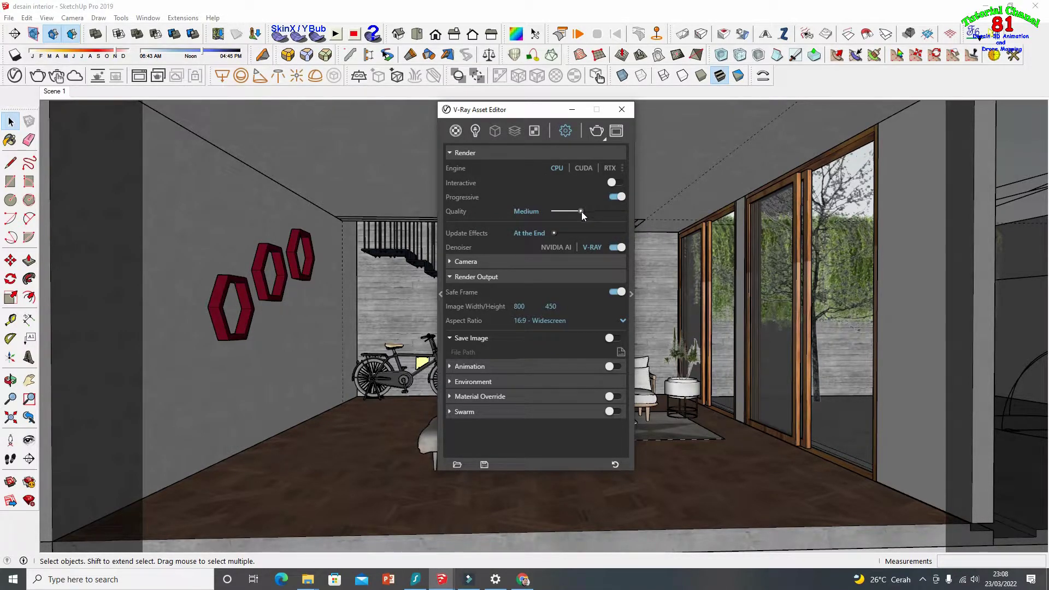
- Raise the V-Ray render Quality slider from Medium to High, keeping the CPU engine
{"action": "left_click_drag", "start_coordinate": [594, 213], "coordinate": [605, 214]}
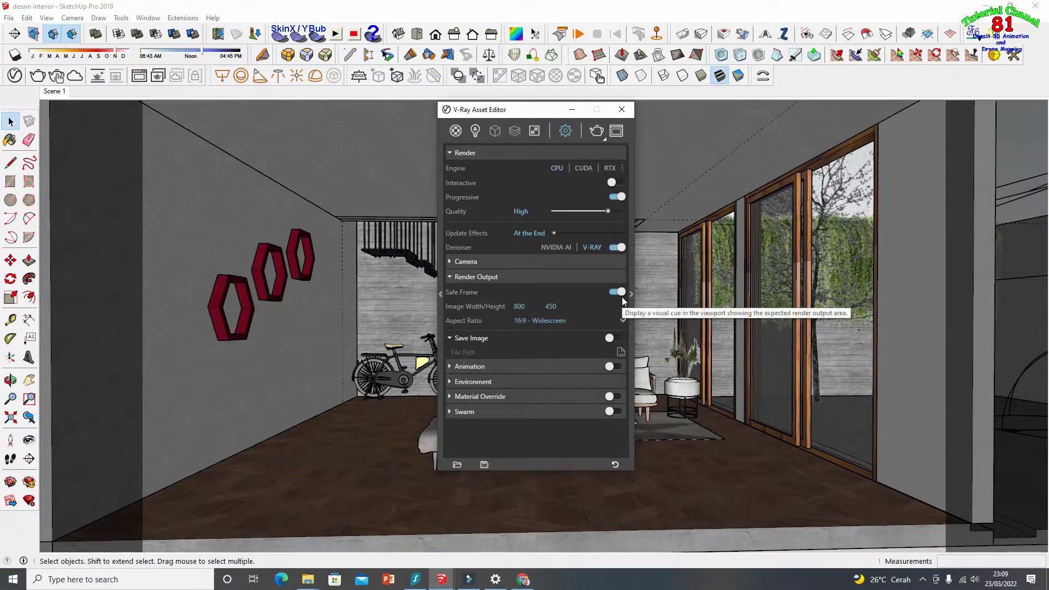
{"action": "left_click", "coordinate": [455, 131]}
{"action": "left_click", "coordinate": [475, 130]}
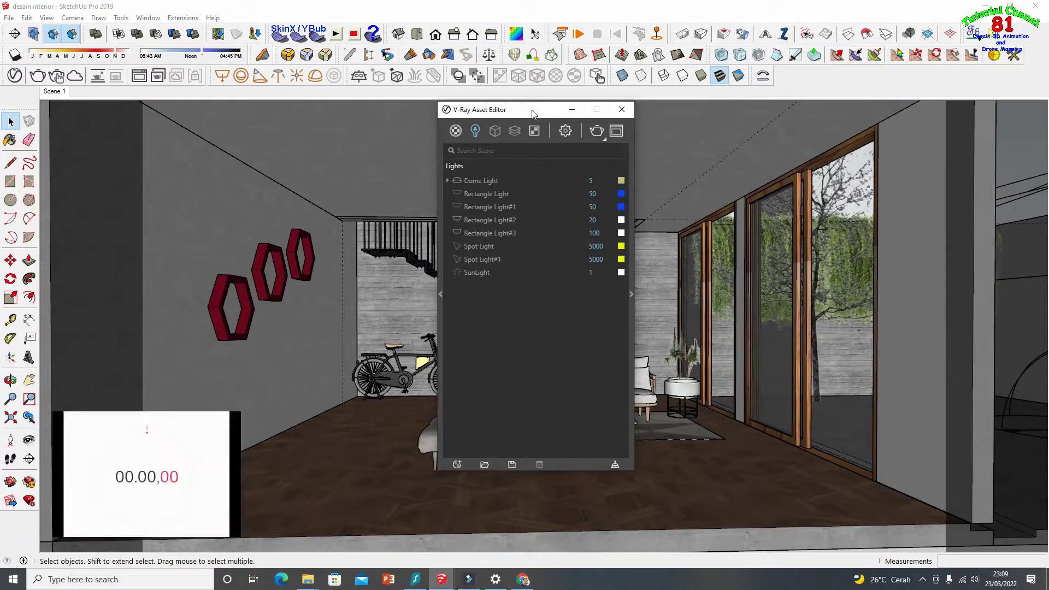
{"action": "left_click", "coordinate": [565, 130]}
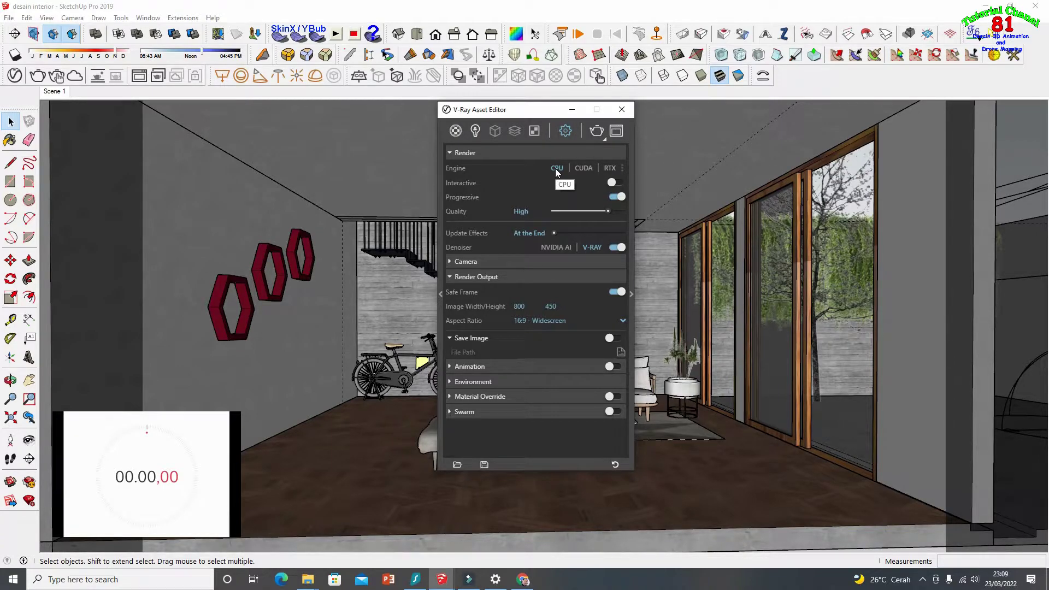
- Render the living room at High quality on the CPU, finishing in 03.55,43
{"action": "left_click", "coordinate": [598, 134]}
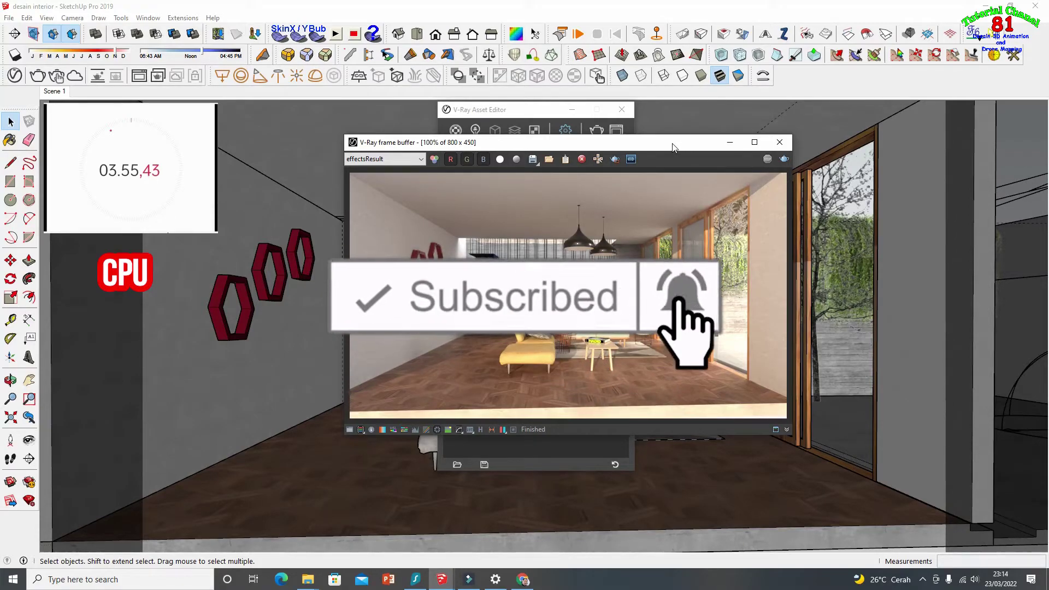
- Move the V-Ray frame buffer holding the finished CPU render further left
{"action": "left_click_drag", "start_coordinate": [673, 147], "coordinate": [589, 144]}
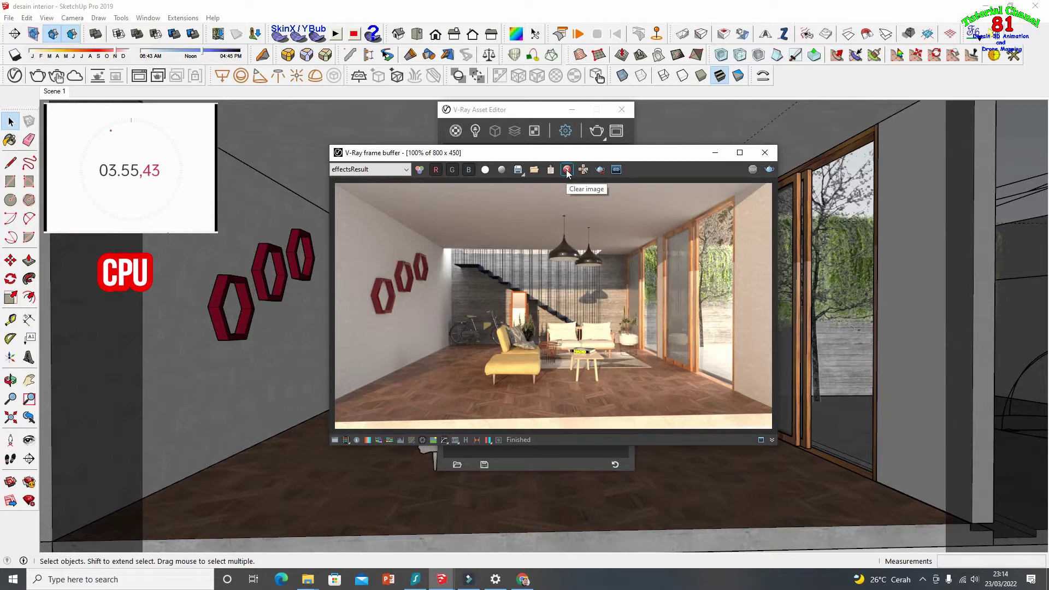
- Clear the CPU render and switch the V-Ray engine to GPU CUDA at High quality
{"action": "left_click", "coordinate": [567, 170]}
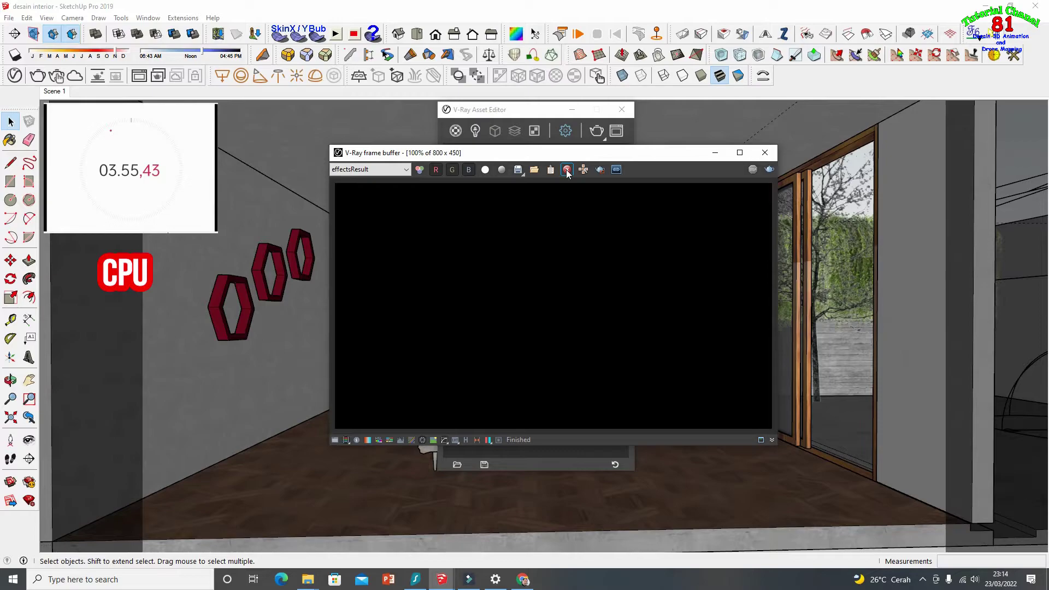
{"action": "left_click", "coordinate": [539, 107]}
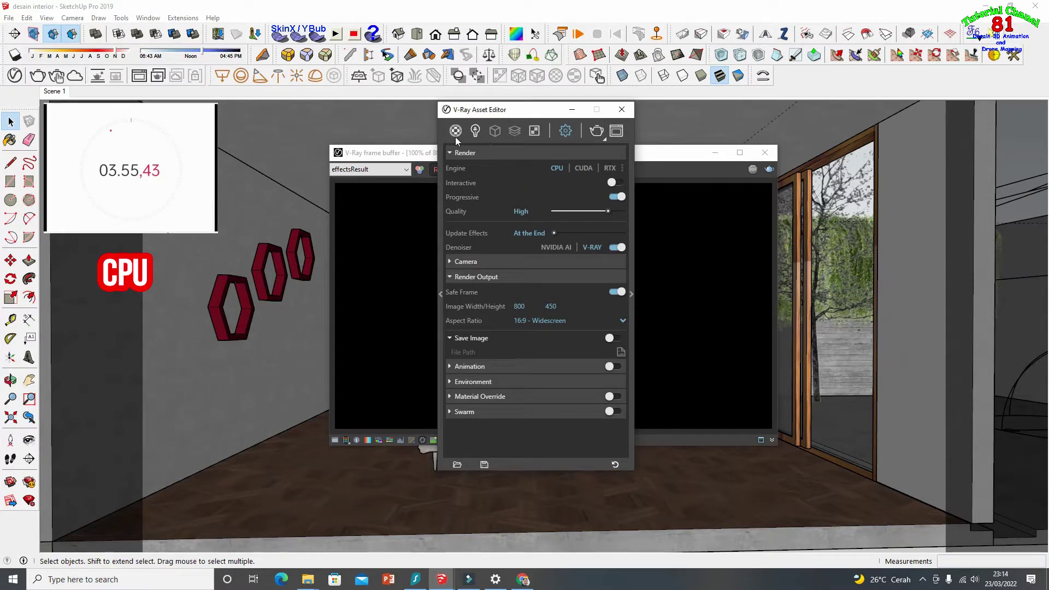
{"action": "left_click", "coordinate": [584, 169]}
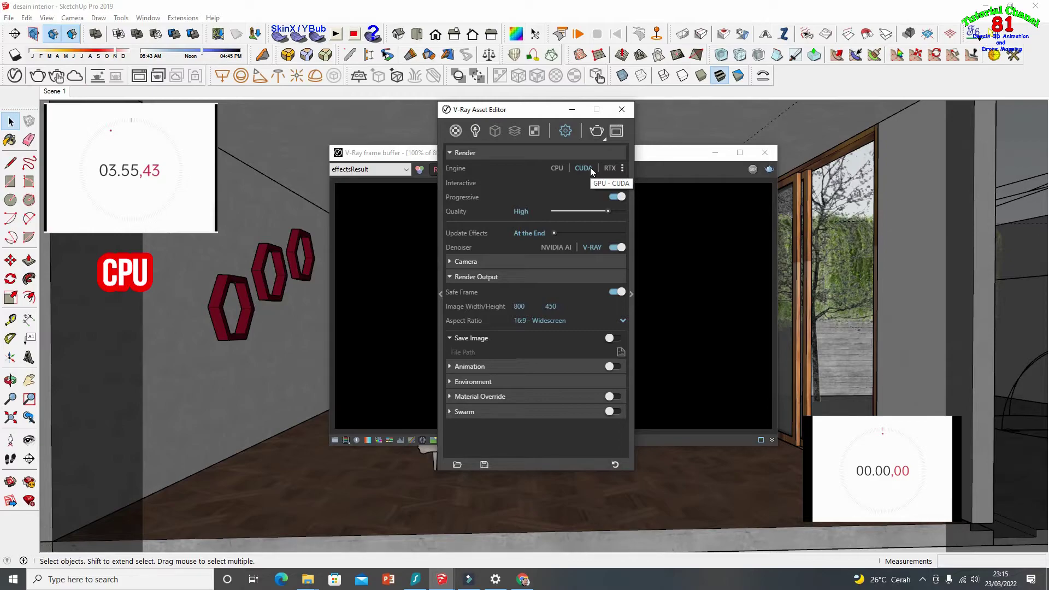
- Render the living room on GPU CUDA, finishing in 03.02,81 versus 03.55,43 on CPU
{"action": "left_click", "coordinate": [600, 131]}
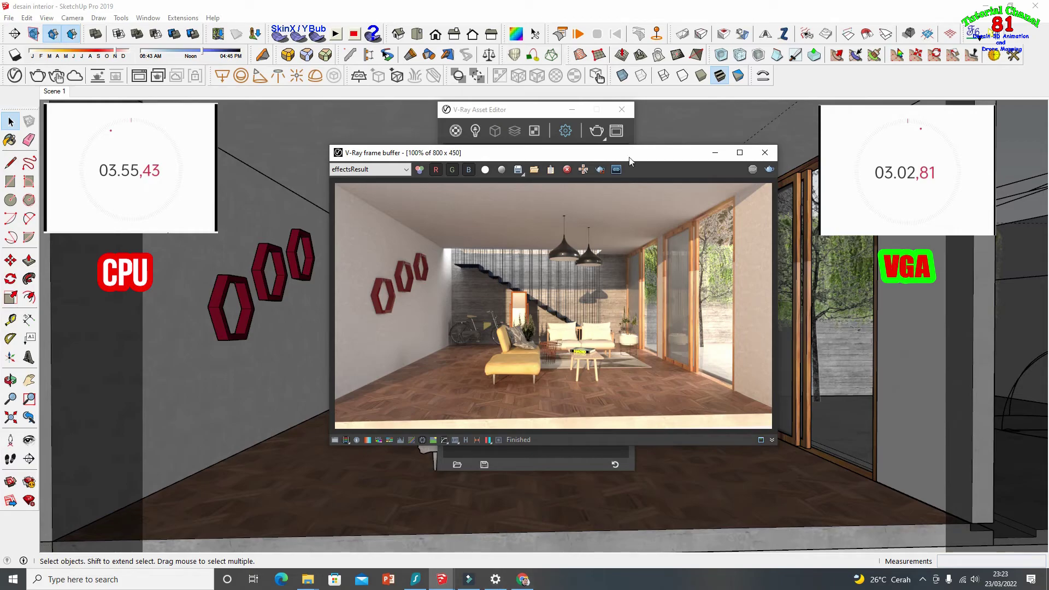
- Place the CUDA render frame buffer left and the render settings right, both fully visible
{"action": "left_click_drag", "start_coordinate": [629, 154], "coordinate": [432, 150]}
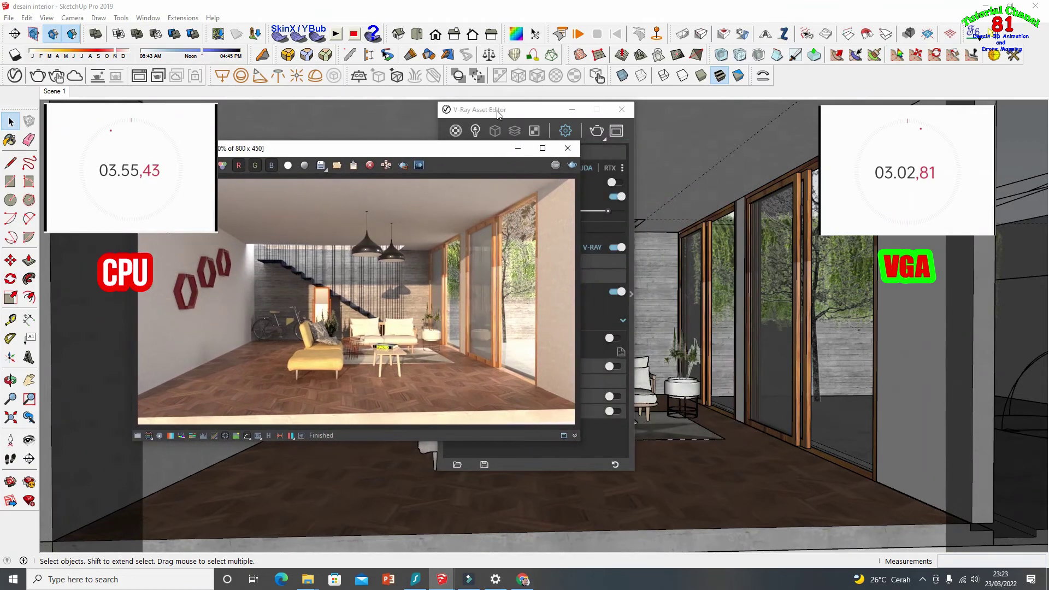
{"action": "left_click_drag", "start_coordinate": [489, 104], "coordinate": [705, 112]}
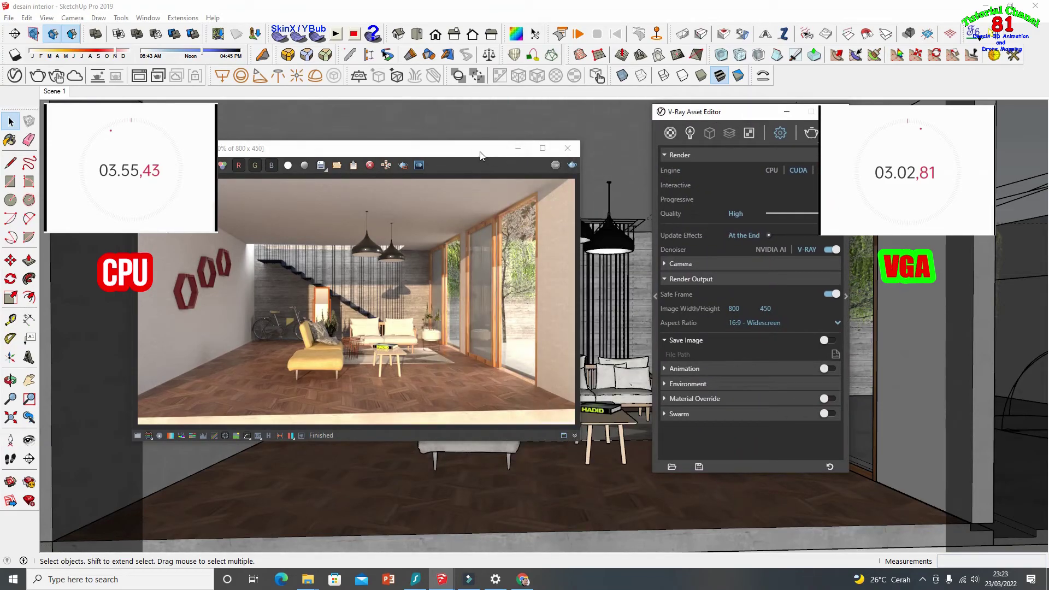
{"action": "left_click_drag", "start_coordinate": [498, 158], "coordinate": [559, 149]}
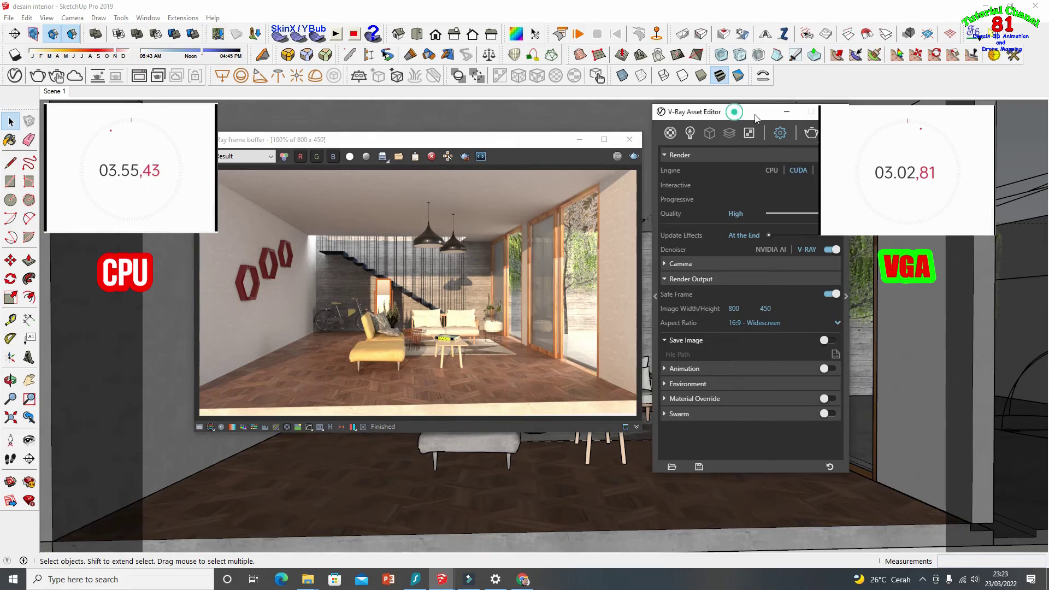
{"action": "left_click_drag", "start_coordinate": [738, 115], "coordinate": [760, 118]}
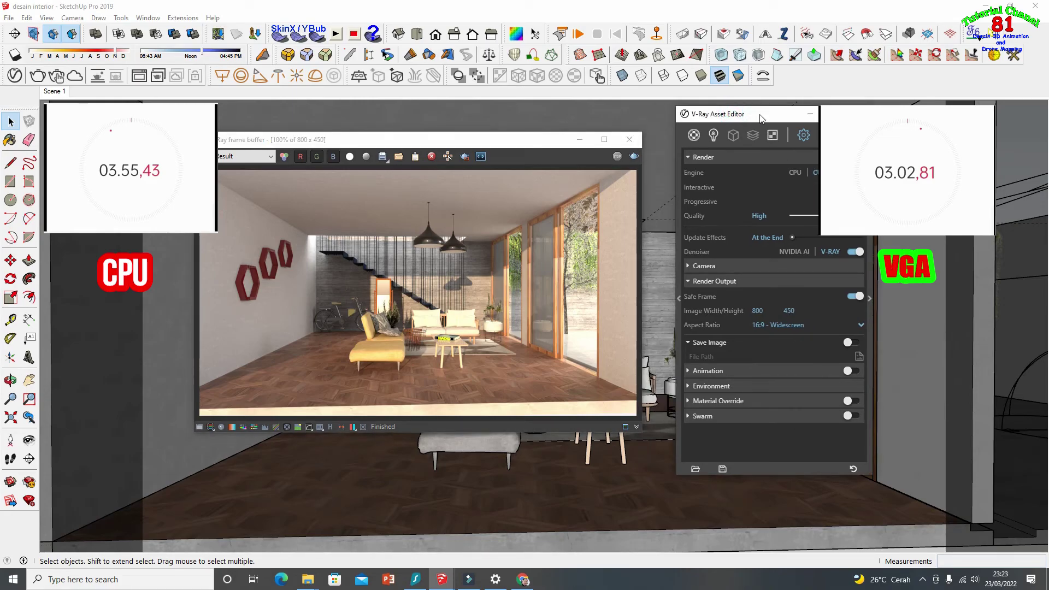